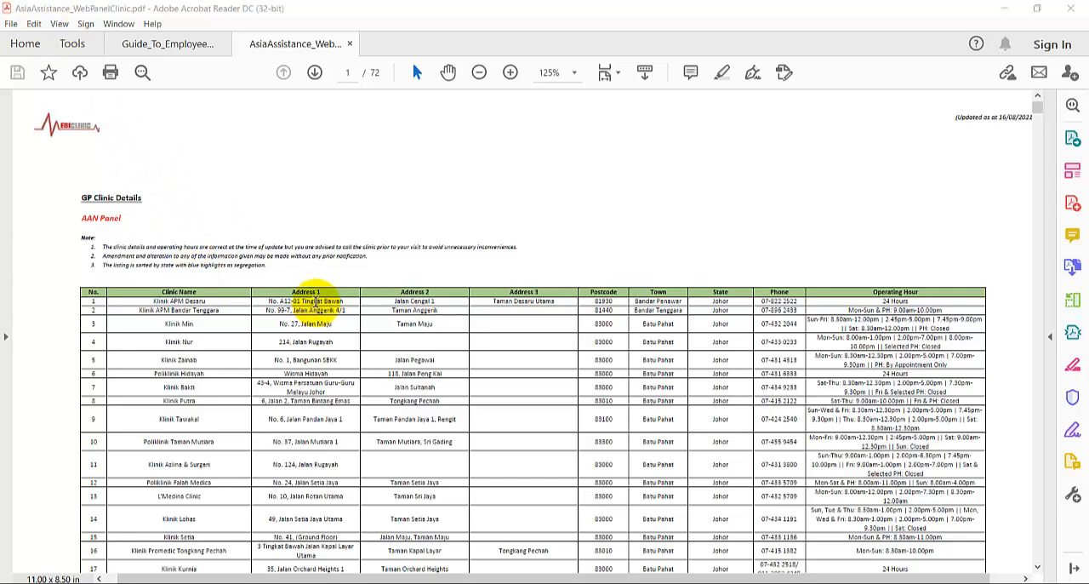
- Skim the clinic listing in the PDF from page 1 to page 18 and return to its beginning
scroll(315, 294, down, 2)
scroll(315, 293, down, 1)
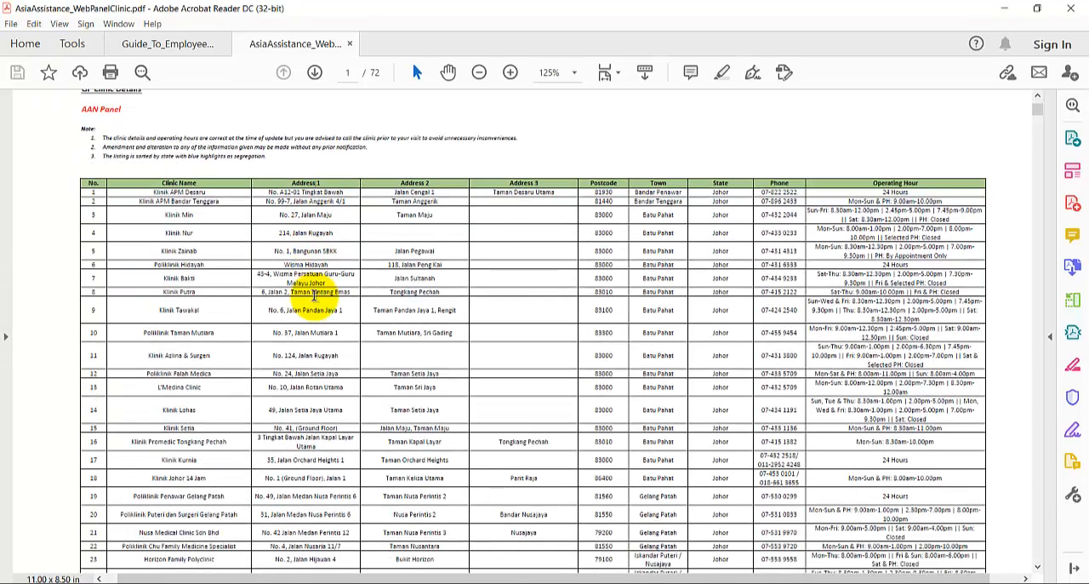
scroll(314, 298, down, 3)
scroll(315, 299, down, 12)
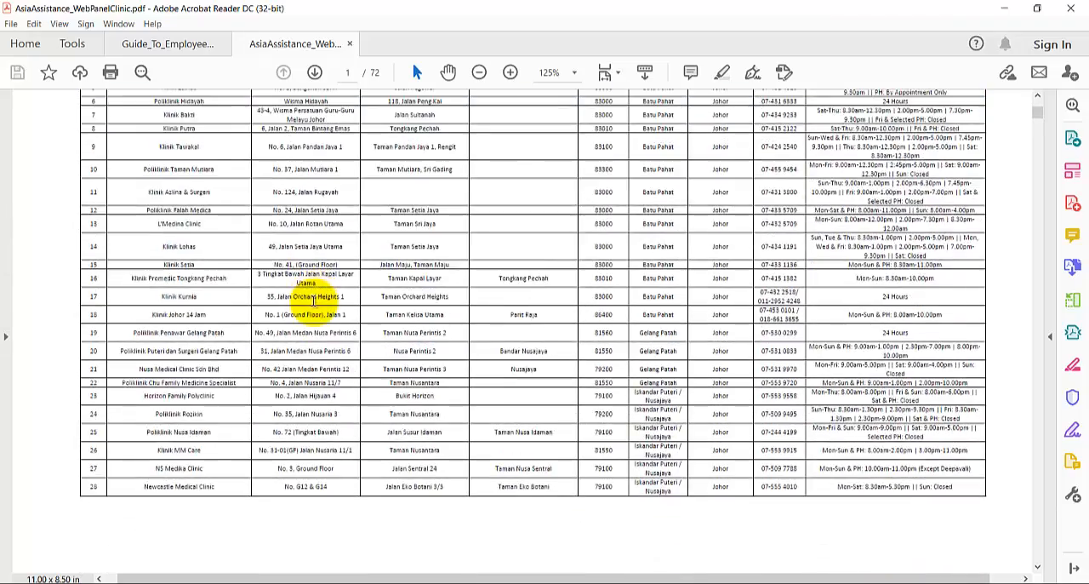
scroll(298, 302, down, 2)
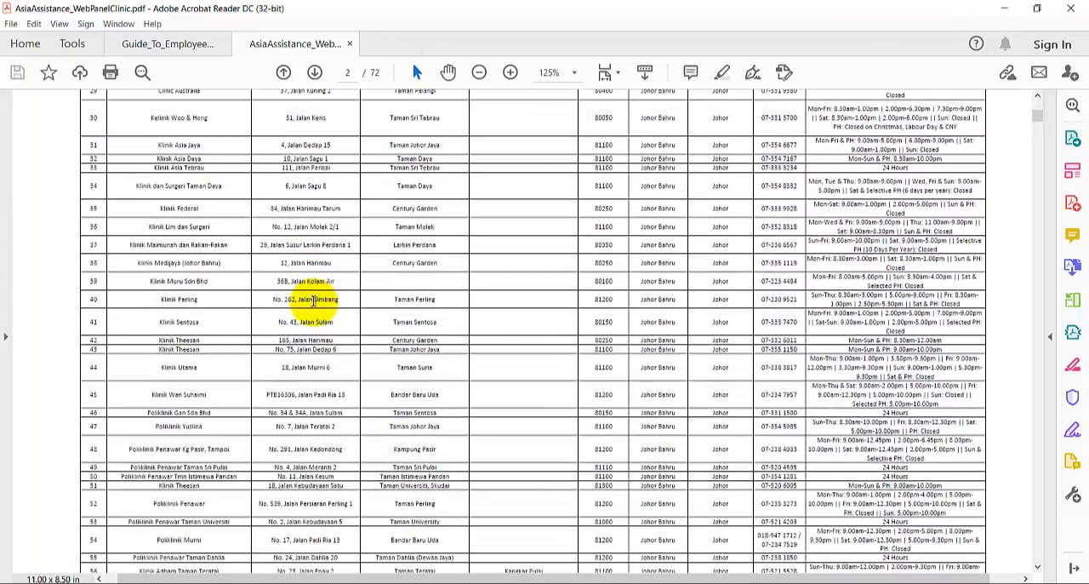
drag(1027, 113, 1039, 216)
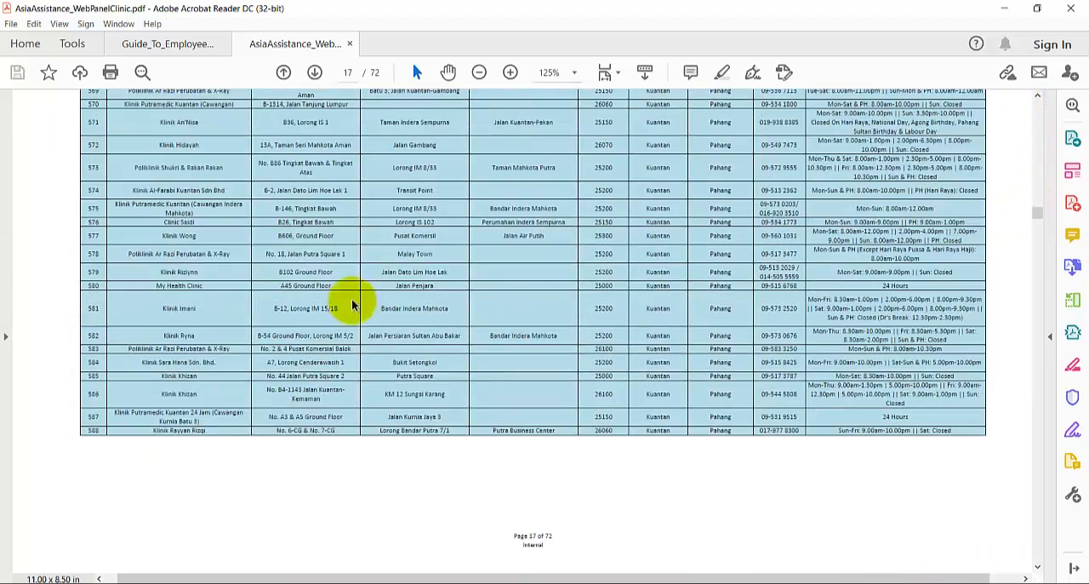
scroll(344, 301, down, 5)
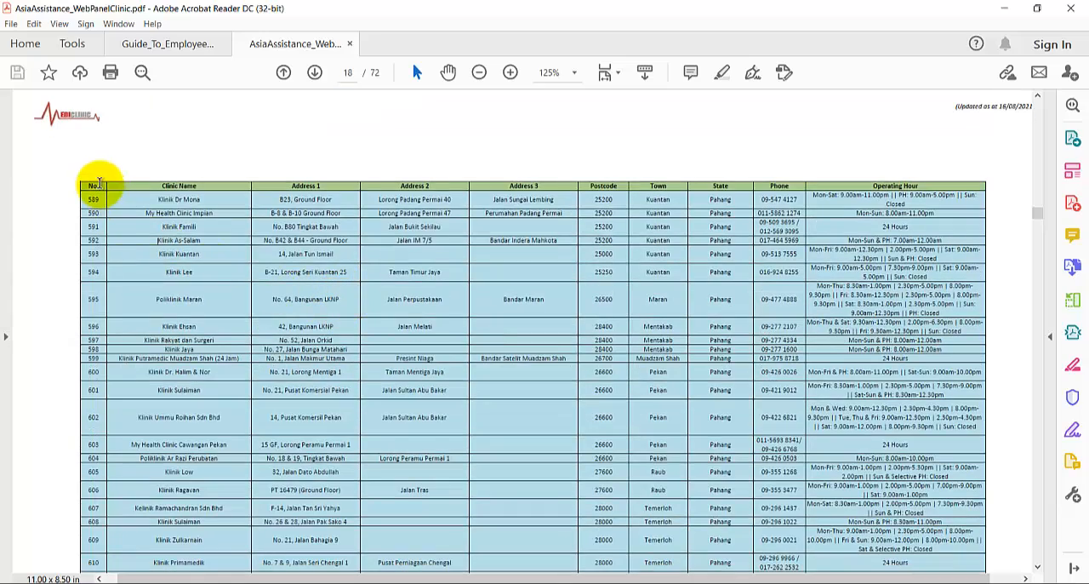
drag(88, 185, 339, 276)
scroll(337, 273, up, 5)
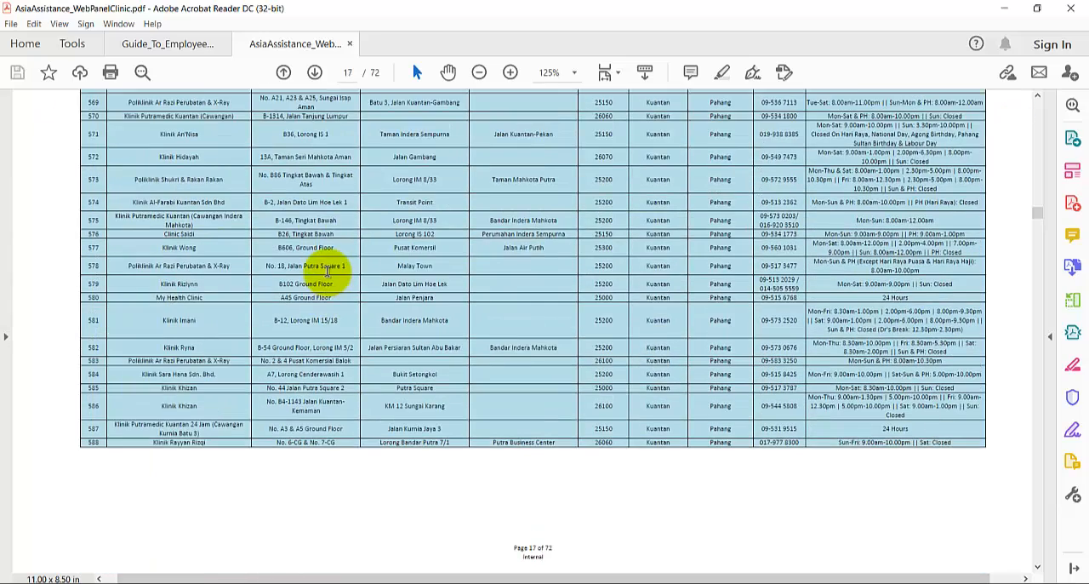
key(ctrl+Home)
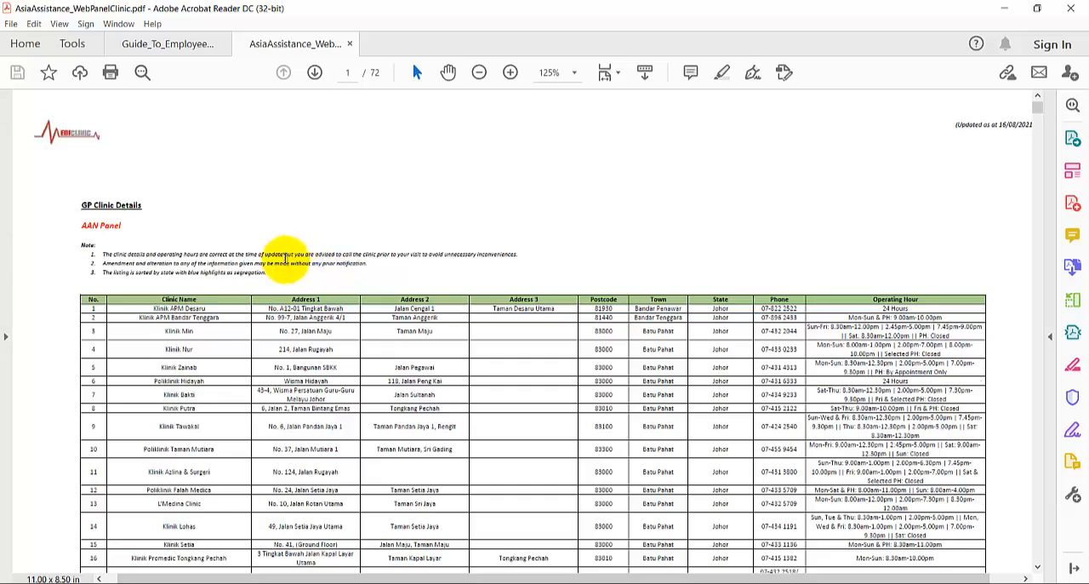
- Select and copy the page 1 clinic table text from Klinik Zainab's address through row 28
scroll(284, 248, down, 1)
drag(89, 265, 194, 330)
scroll(213, 336, down, 3)
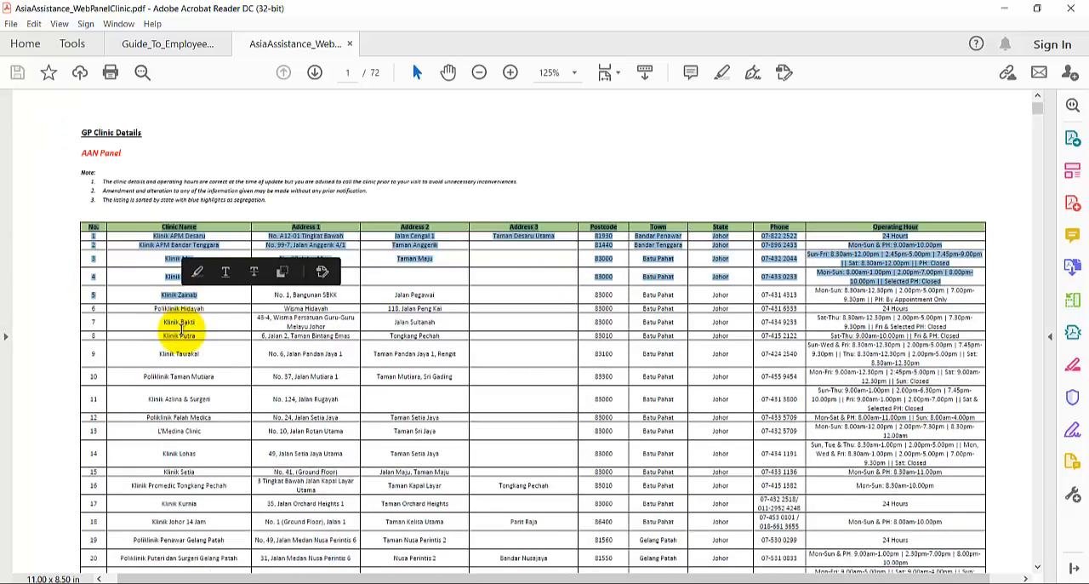
scroll(450, 401, down, 3)
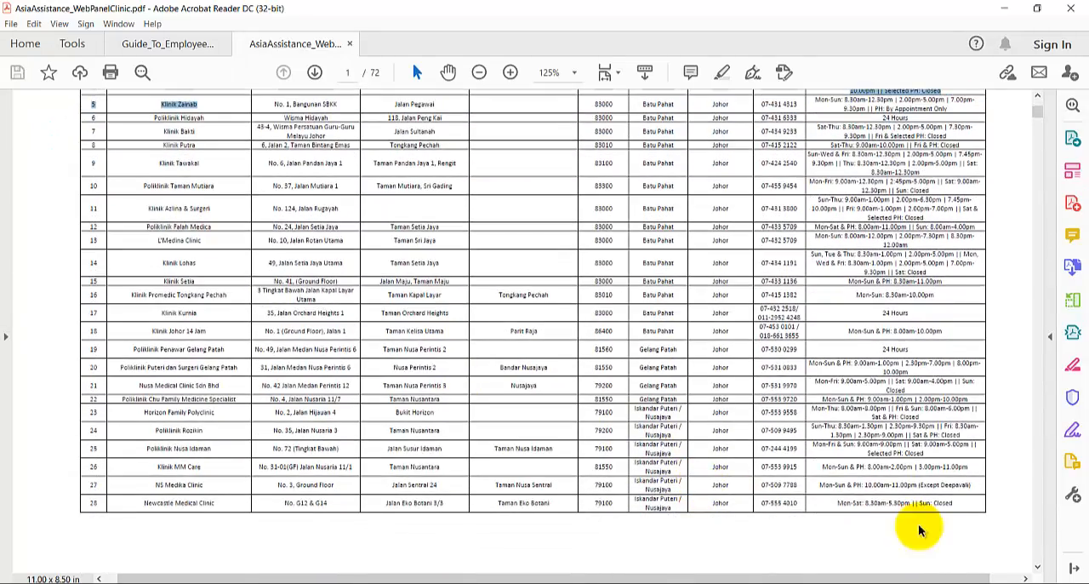
click(958, 505)
shift+click(956, 505)
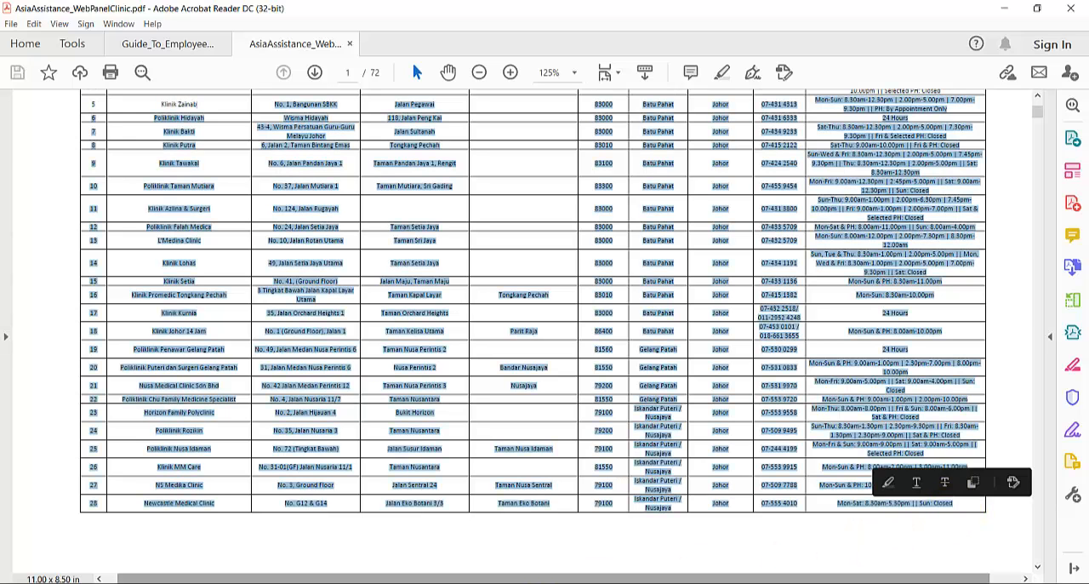
- Switch to the KPI workbook in Excel and paste the copied clinic text into a new sheet
mouse_move(473, 581)
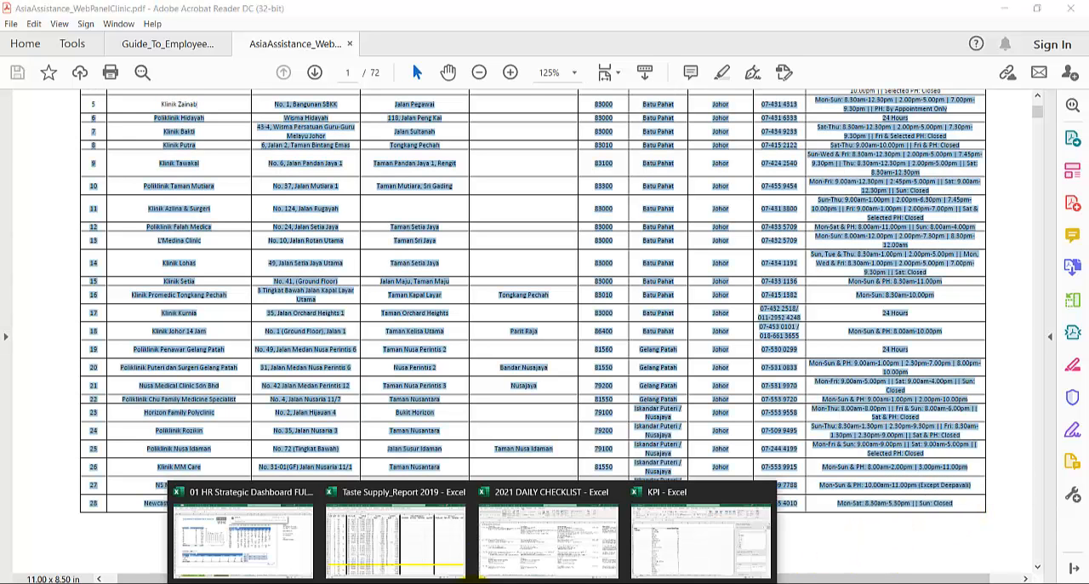
click(651, 553)
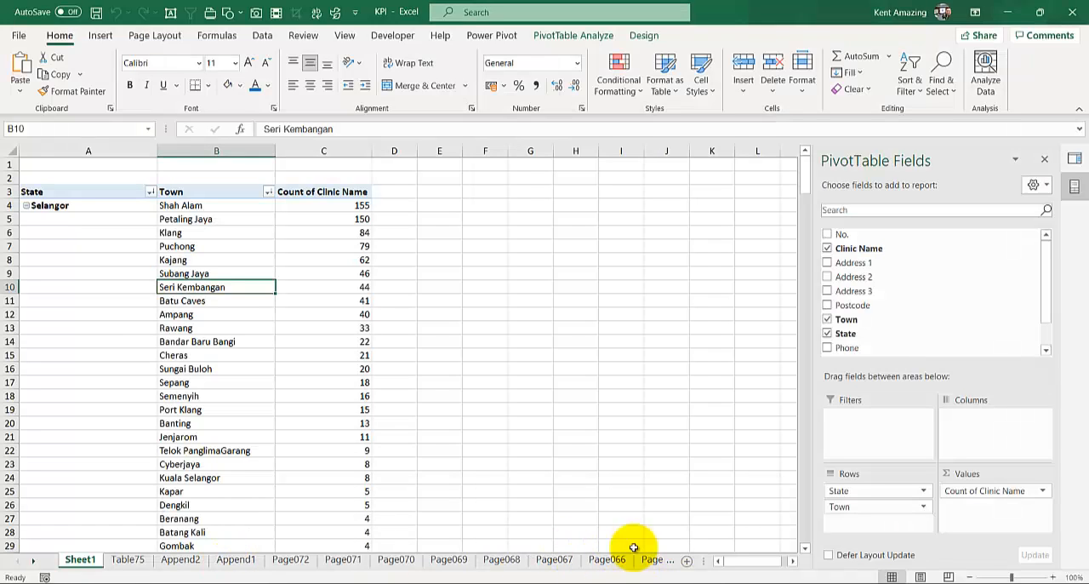
click(686, 560)
key(ctrl+v)
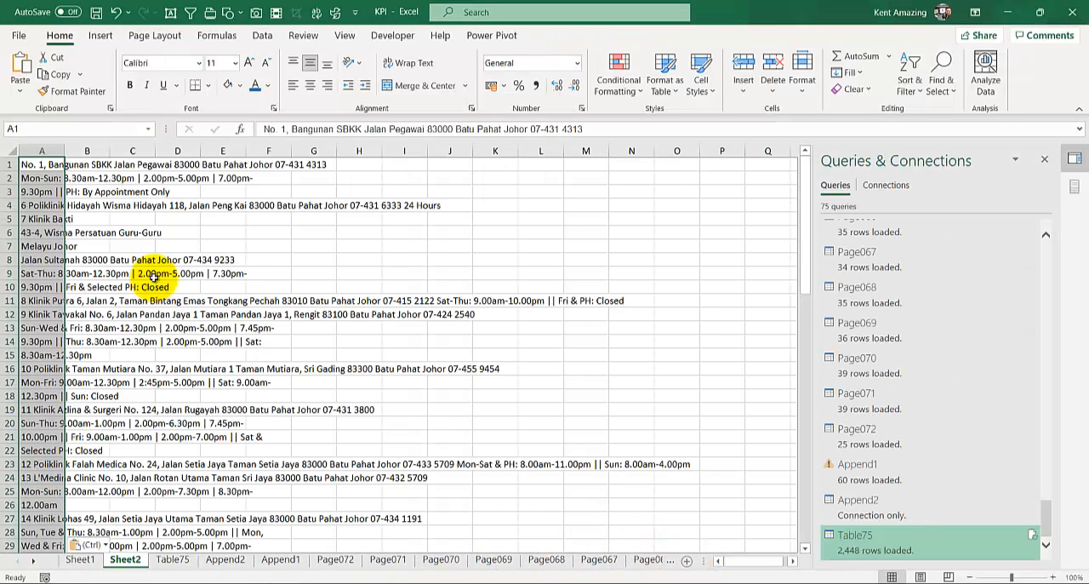
- Review how the pasted clinic text is laid out on Sheet2 and close the Queries & Connections pane
click(112, 372)
scroll(59, 459, down, 4)
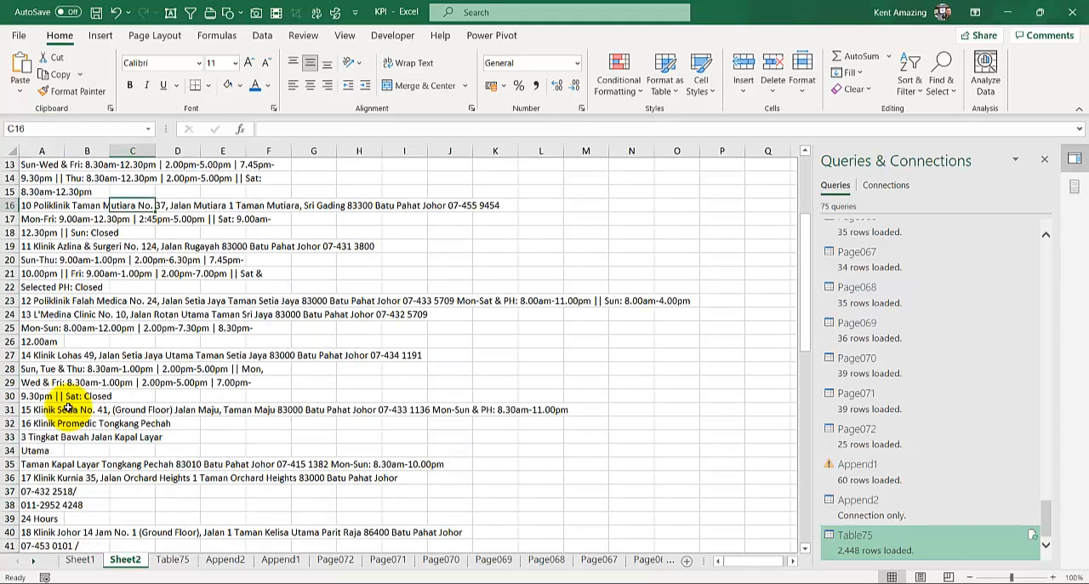
scroll(67, 416, up, 4)
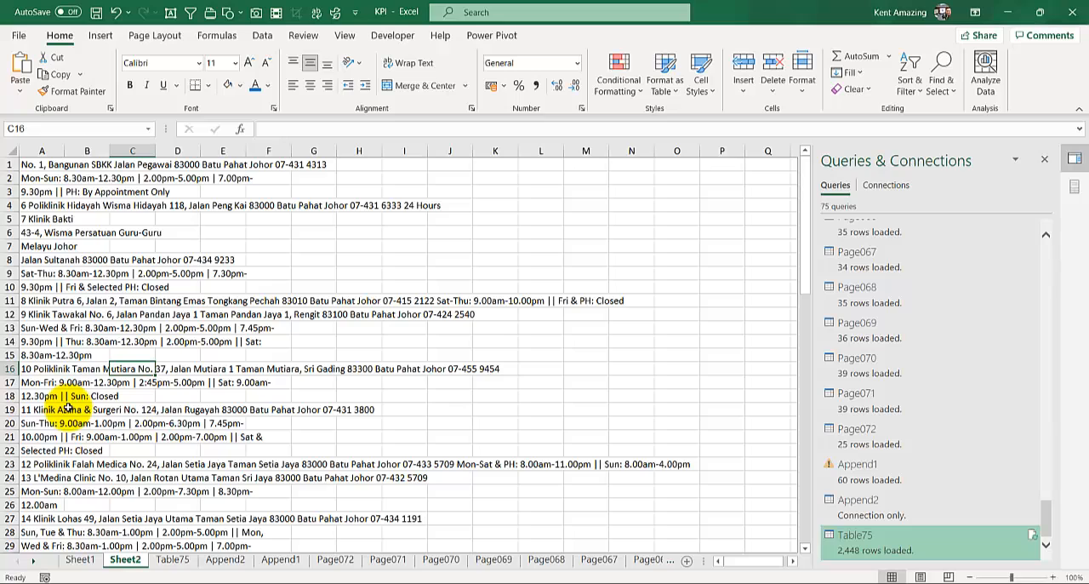
click(1045, 161)
click(180, 286)
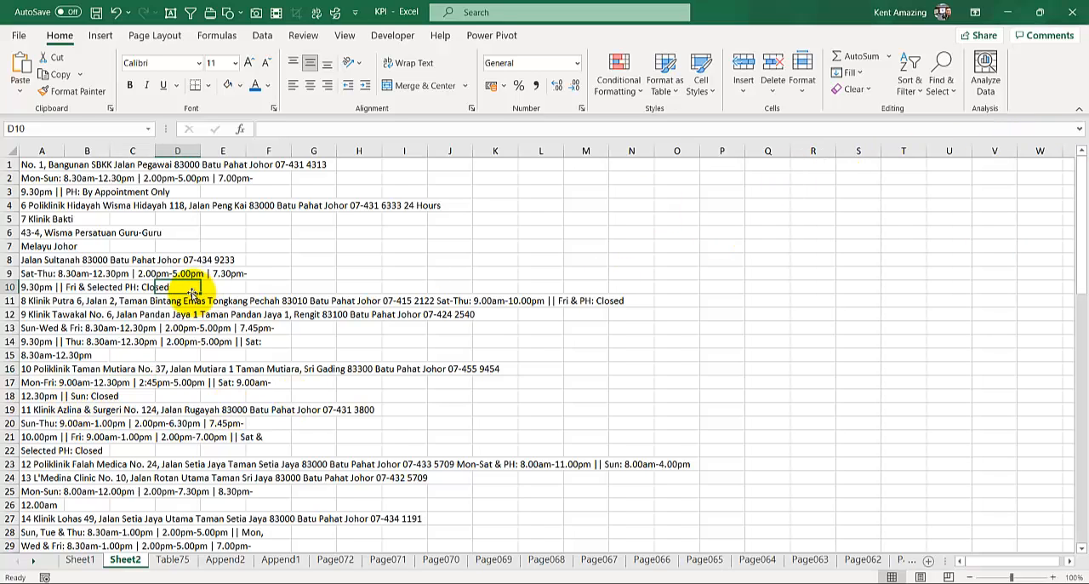
- Review the clinic table on the Table75 sheet and remove the Town field from the rows of the Sheet1 PivotTable
click(174, 559)
scroll(97, 411, up, 1)
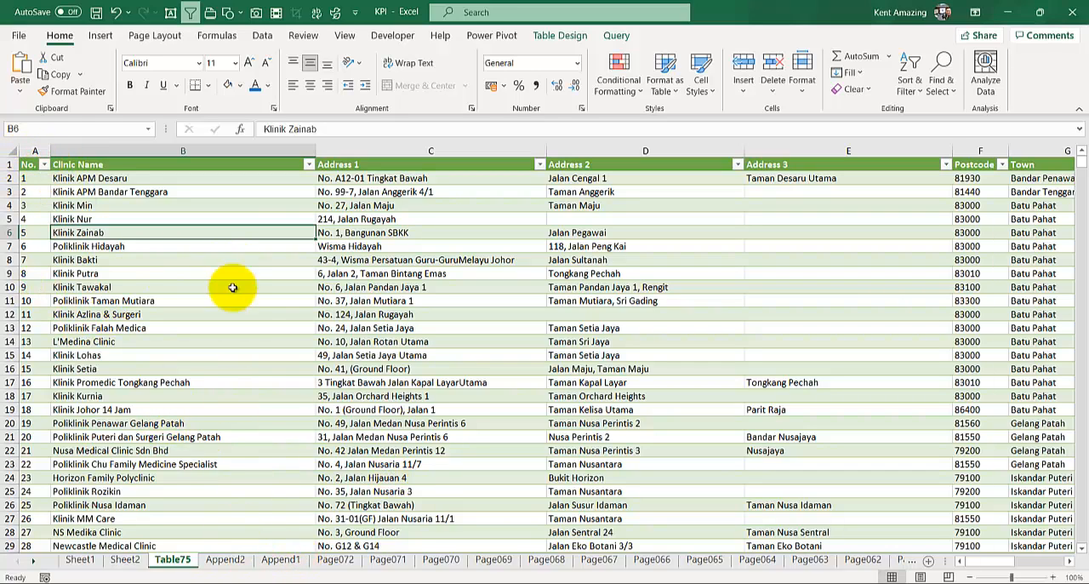
click(88, 565)
click(129, 246)
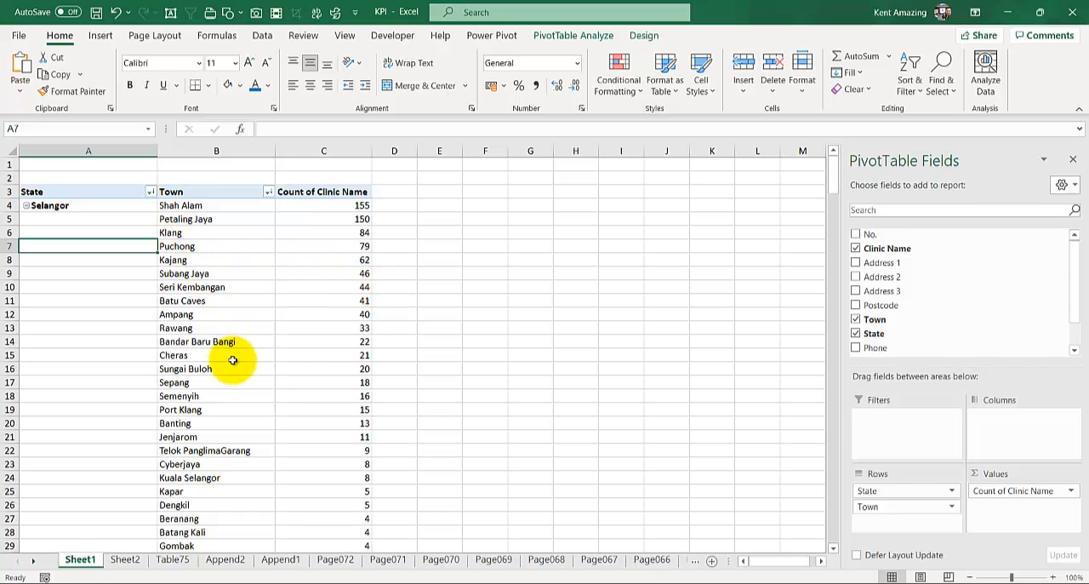
scroll(253, 327, down, 3)
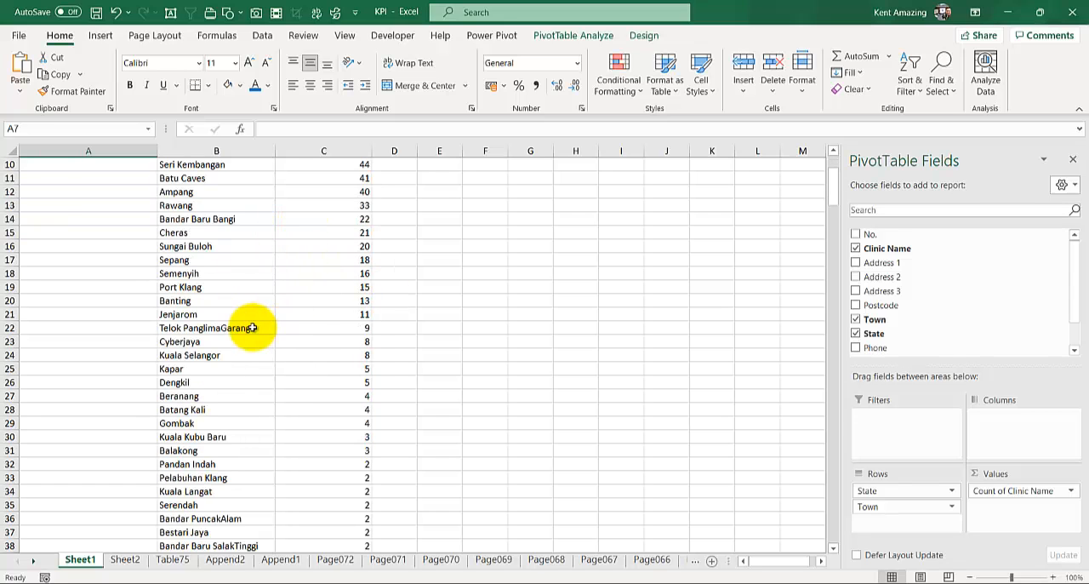
scroll(253, 328, up, 3)
drag(867, 506, 519, 419)
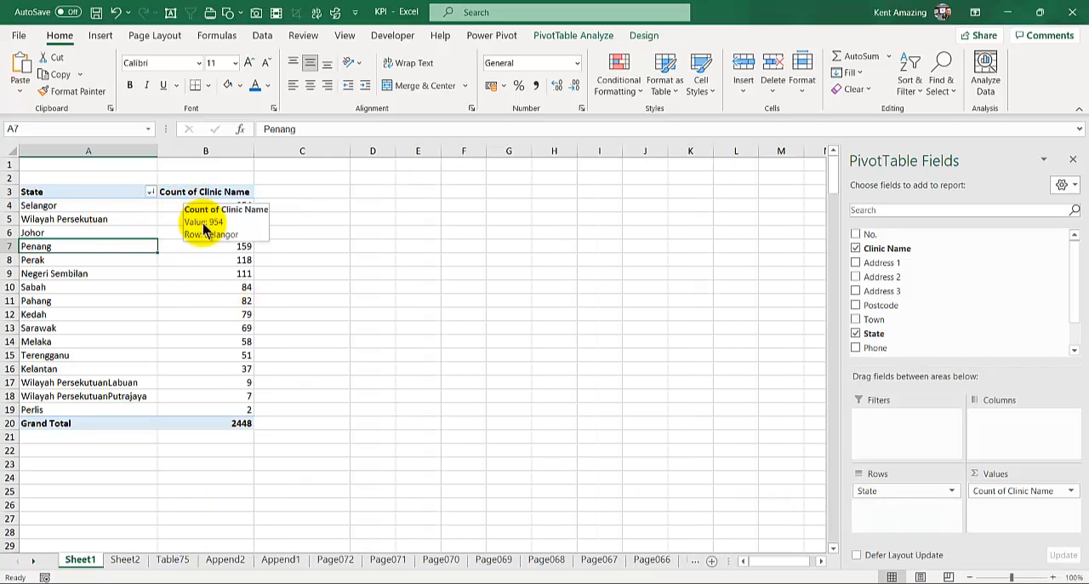
mouse_move(207, 216)
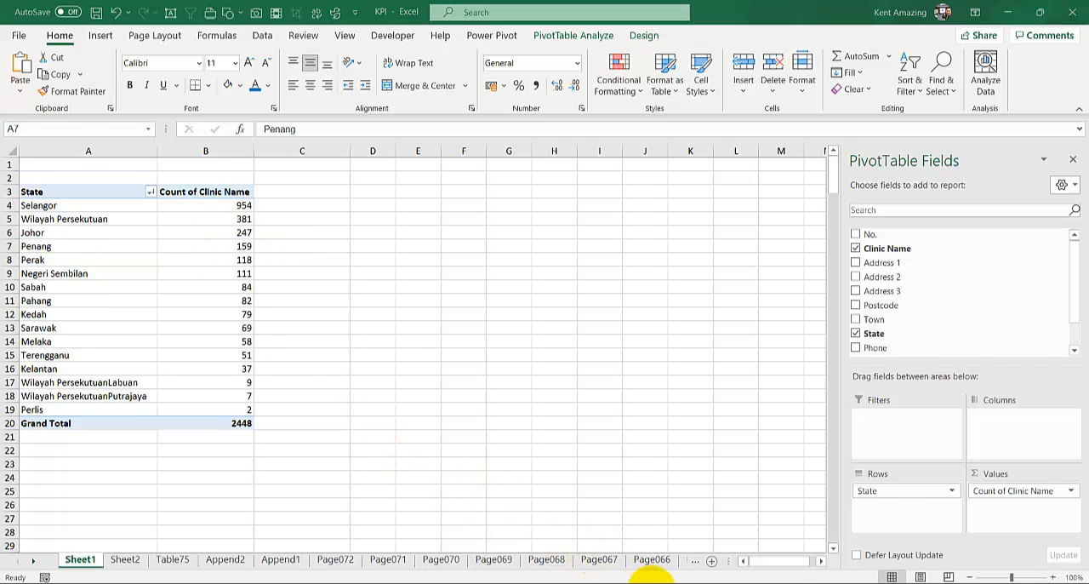
- Switch to Acrobat Reader to view the source clinic table in the PDF, and return to the KPI workbook
click(693, 542)
scroll(372, 385, up, 1)
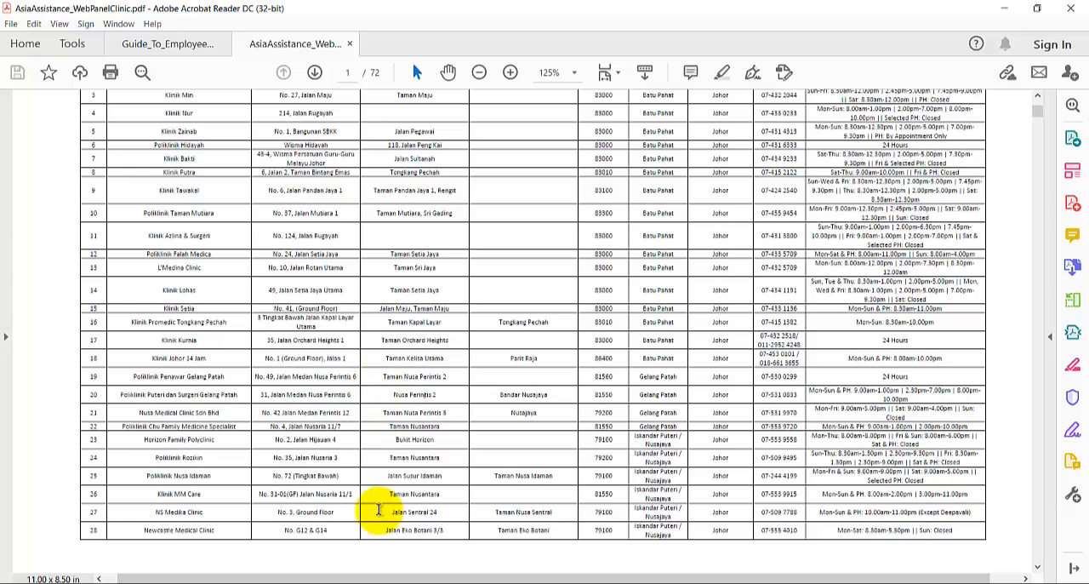
mouse_move(468, 581)
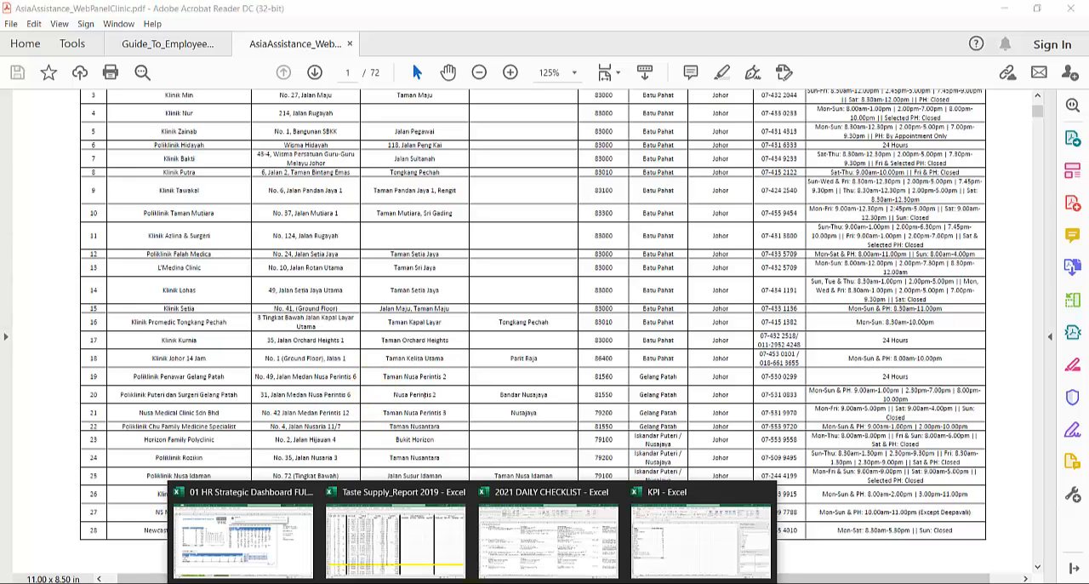
click(681, 536)
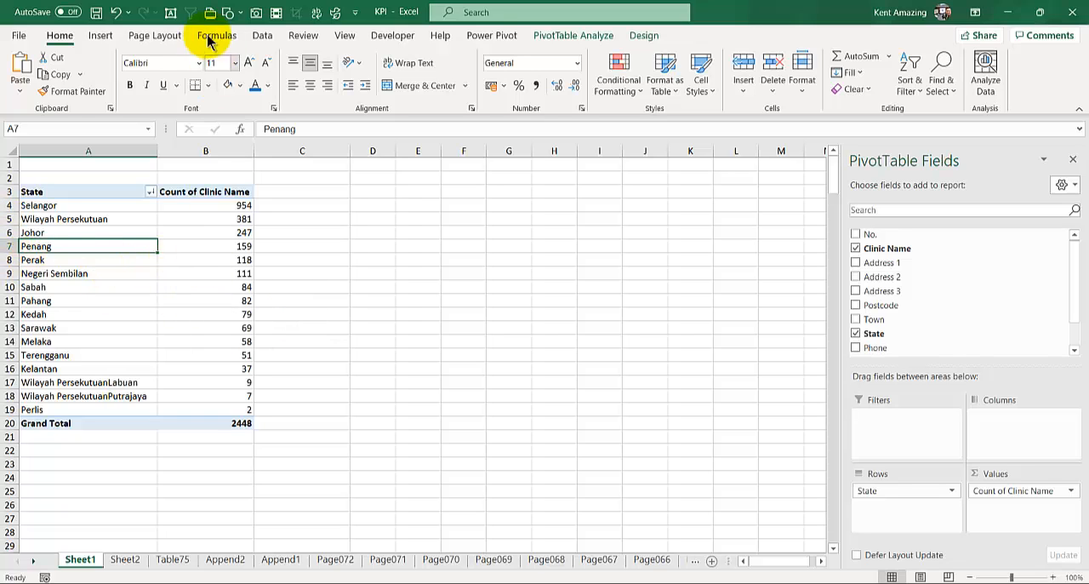
- Start a PDF data import of AsiaAssistance_WebPanelClinic.pdf from the Downloads folder
click(263, 36)
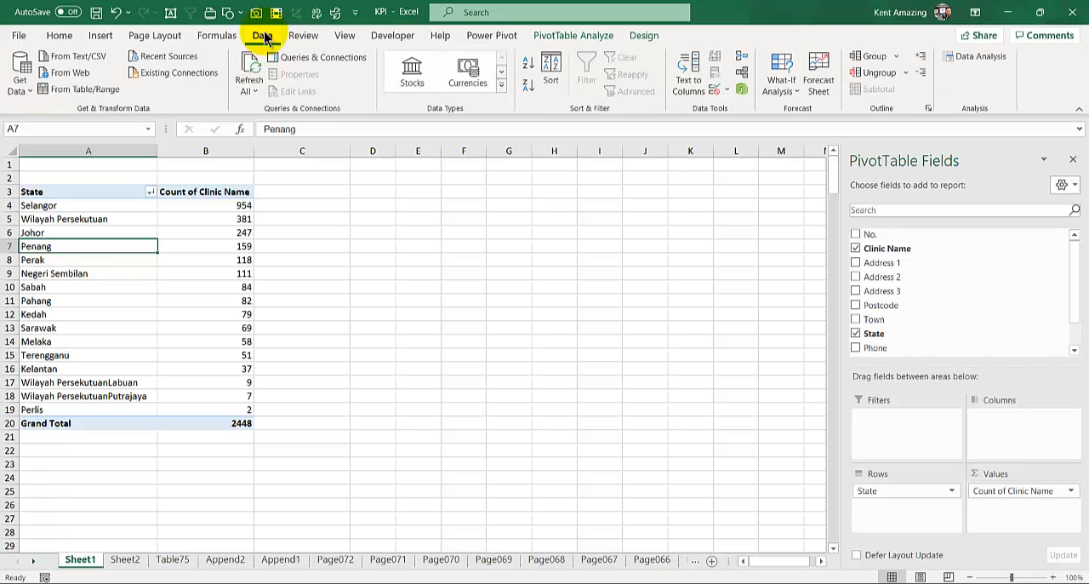
click(31, 96)
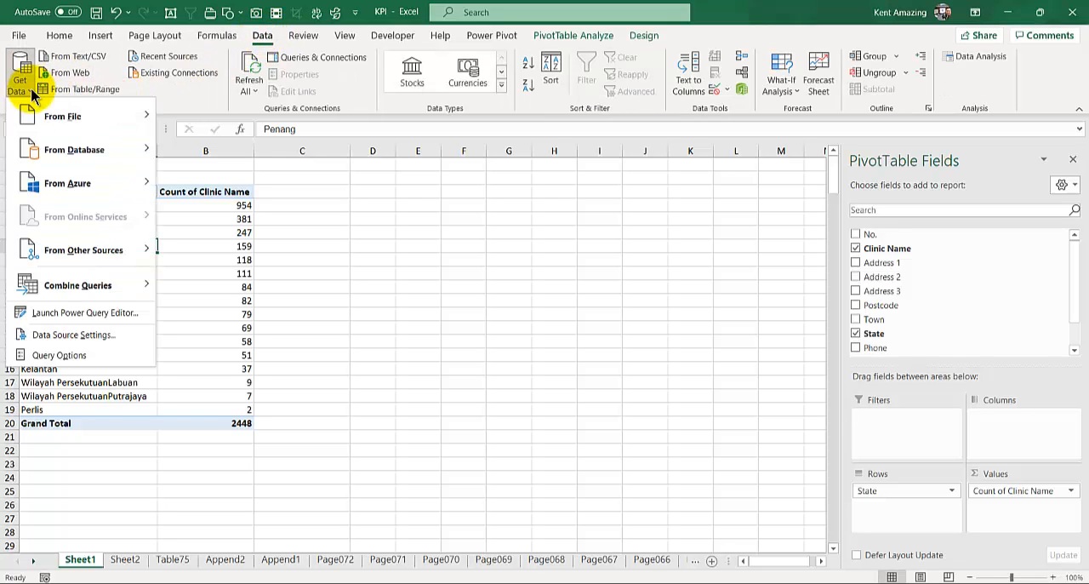
mouse_move(54, 119)
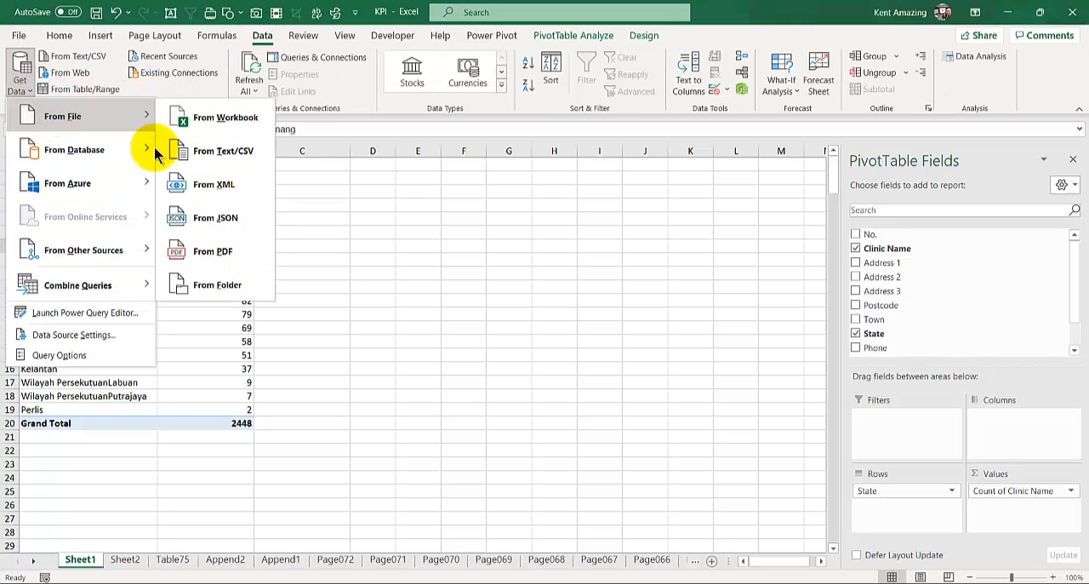
click(253, 261)
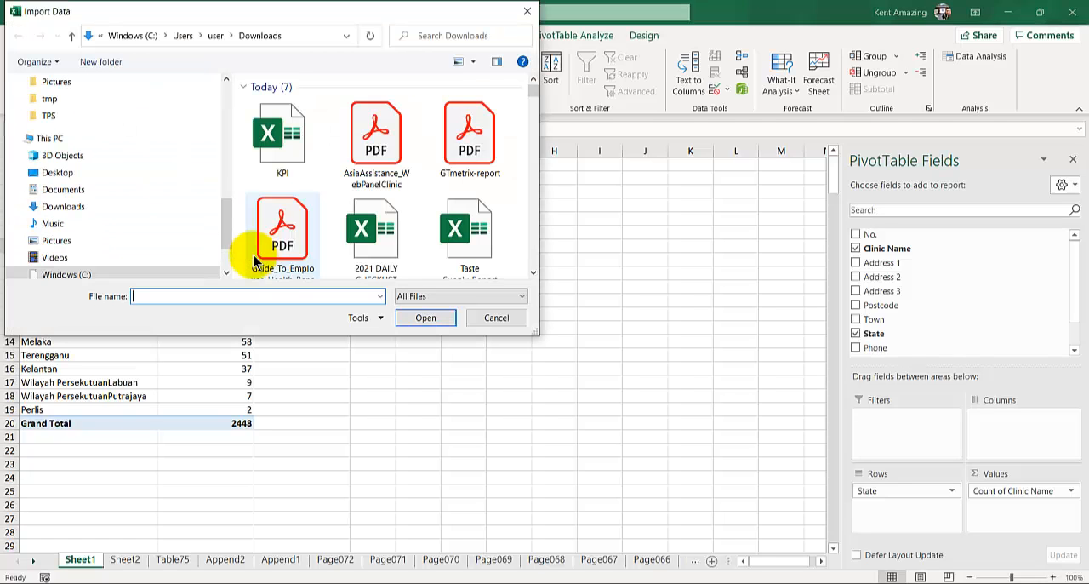
click(373, 136)
click(401, 322)
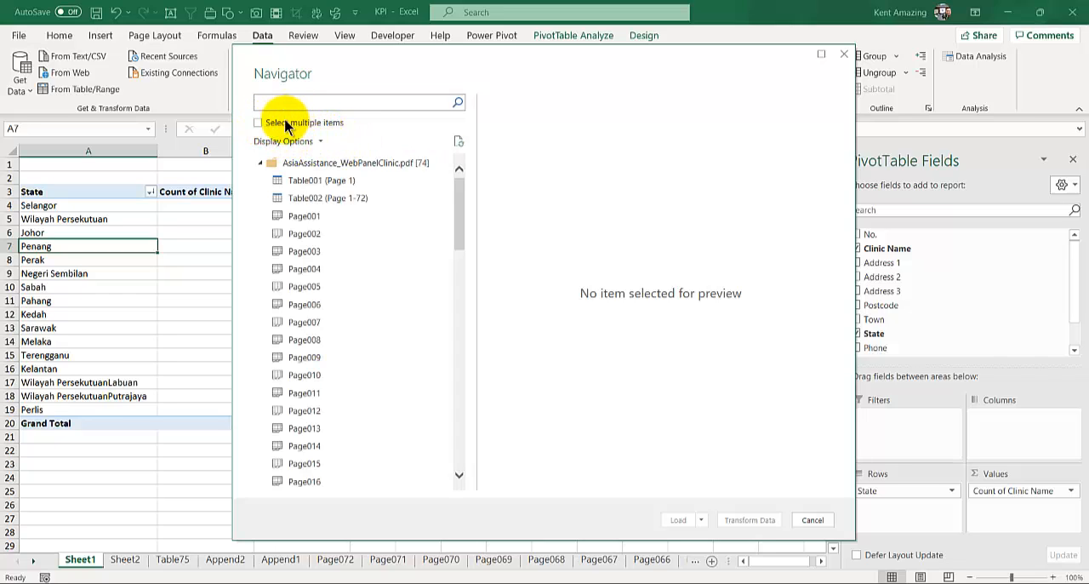
- Enable multiple item selection, include Page001 through Page005 for import, and preview Page001 and Page002
click(259, 123)
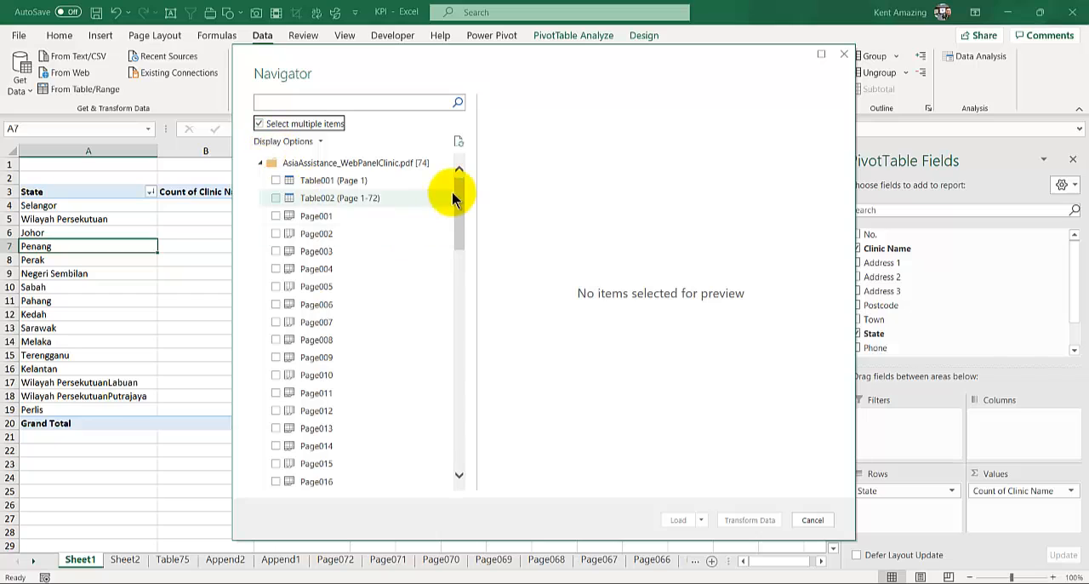
click(275, 217)
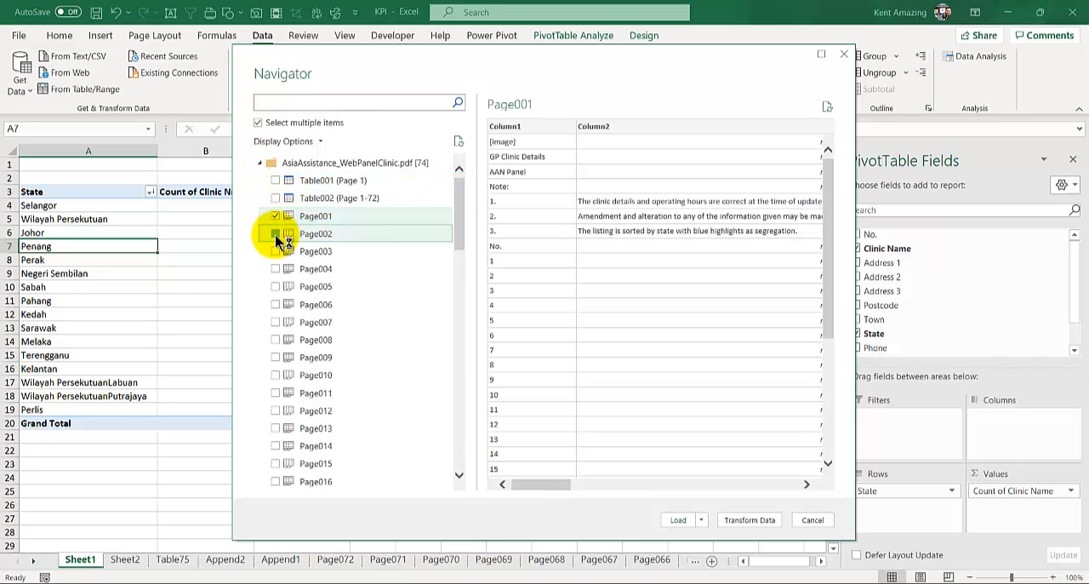
click(275, 234)
click(274, 252)
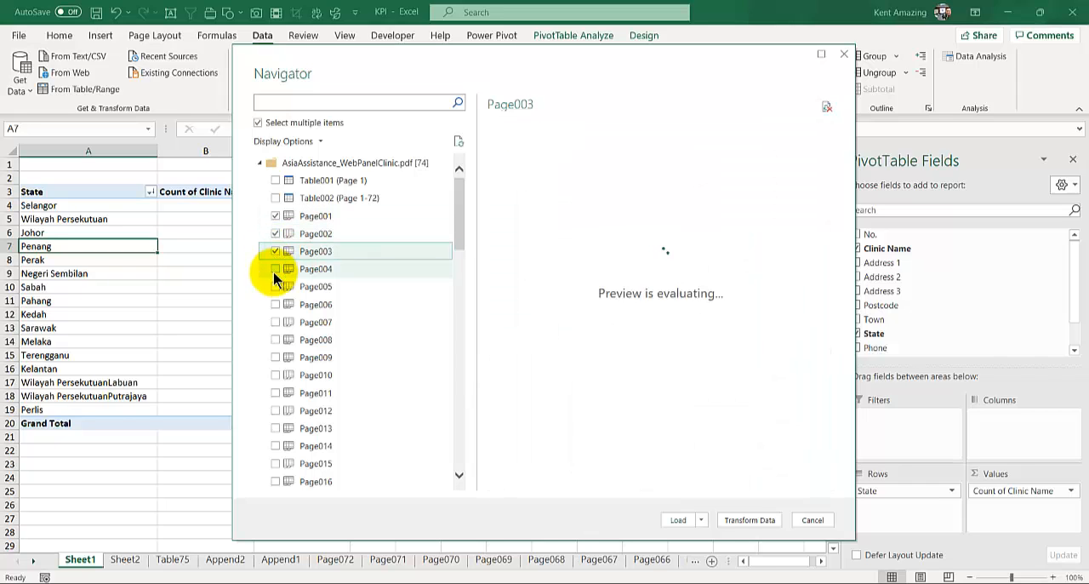
click(276, 287)
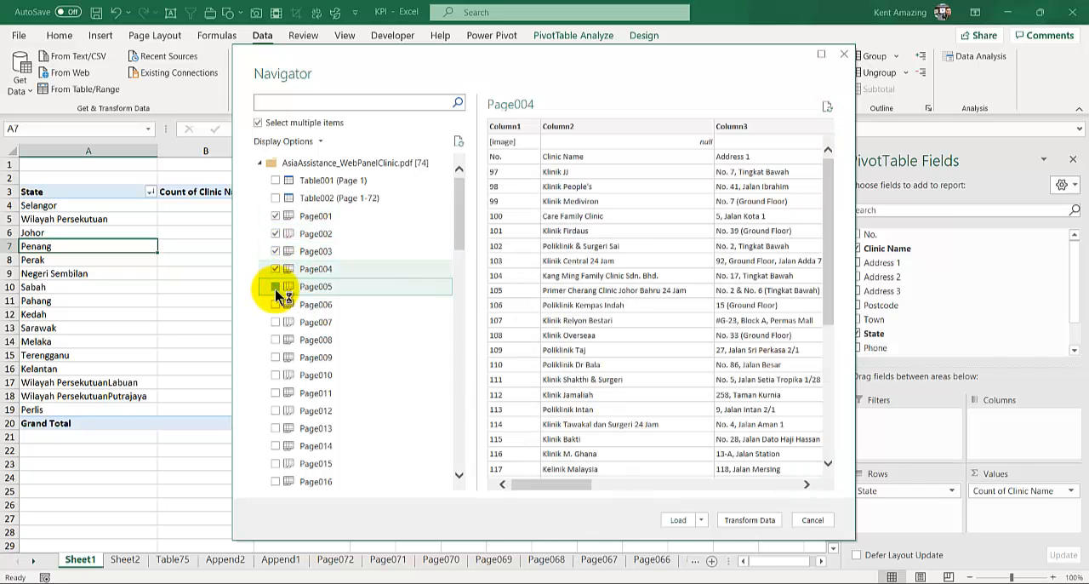
click(316, 217)
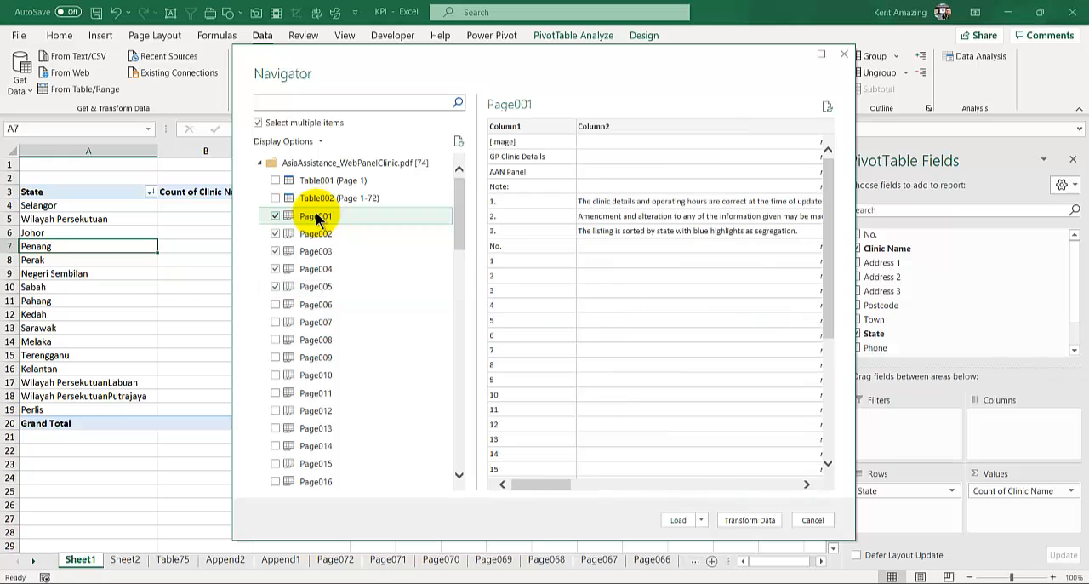
click(323, 239)
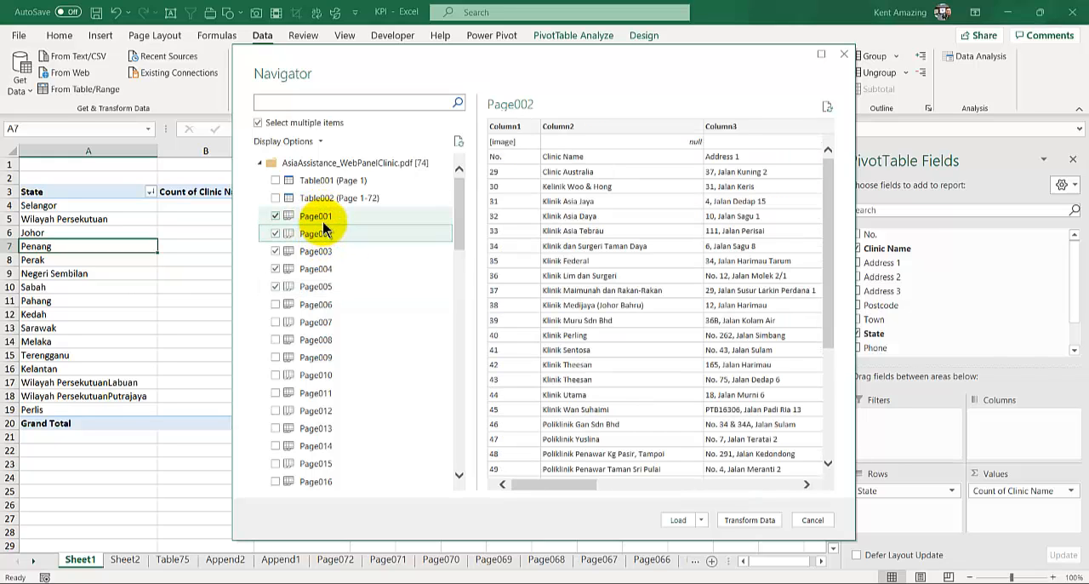
- Preview the contents of Page001 among the PDF items
click(322, 222)
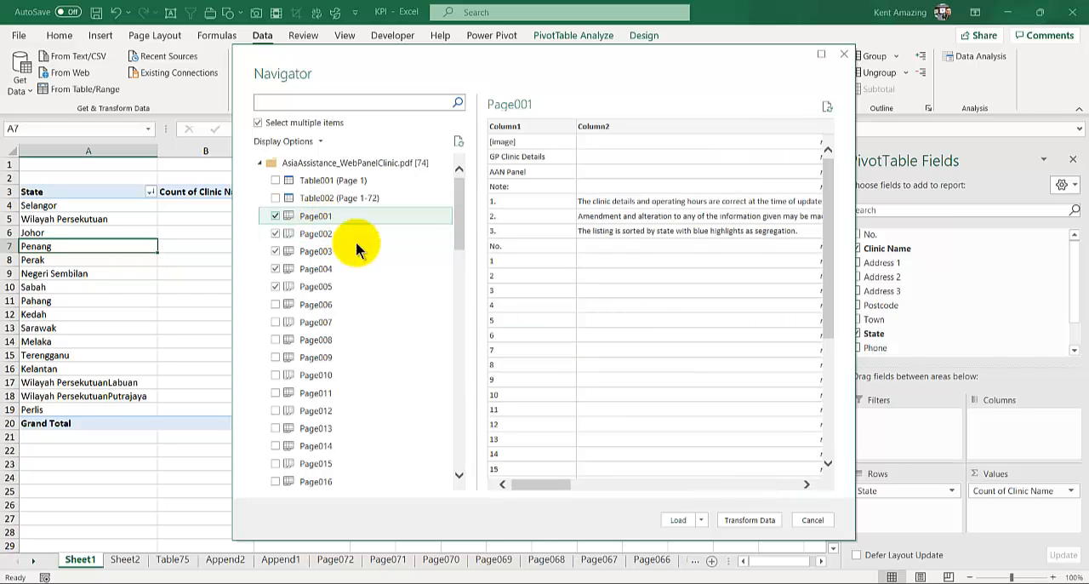
drag(838, 195, 800, 183)
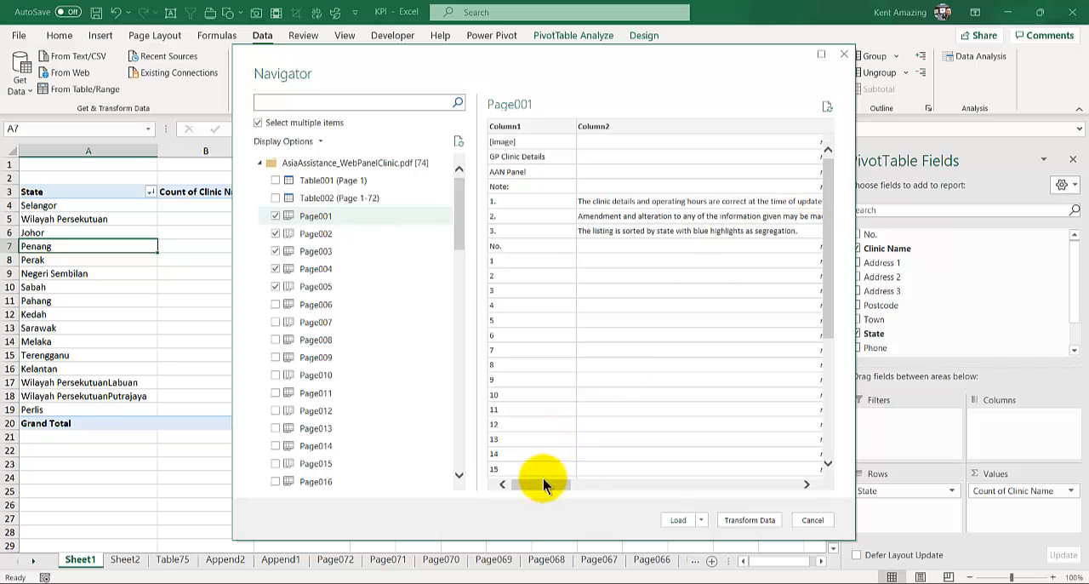
drag(544, 483, 503, 511)
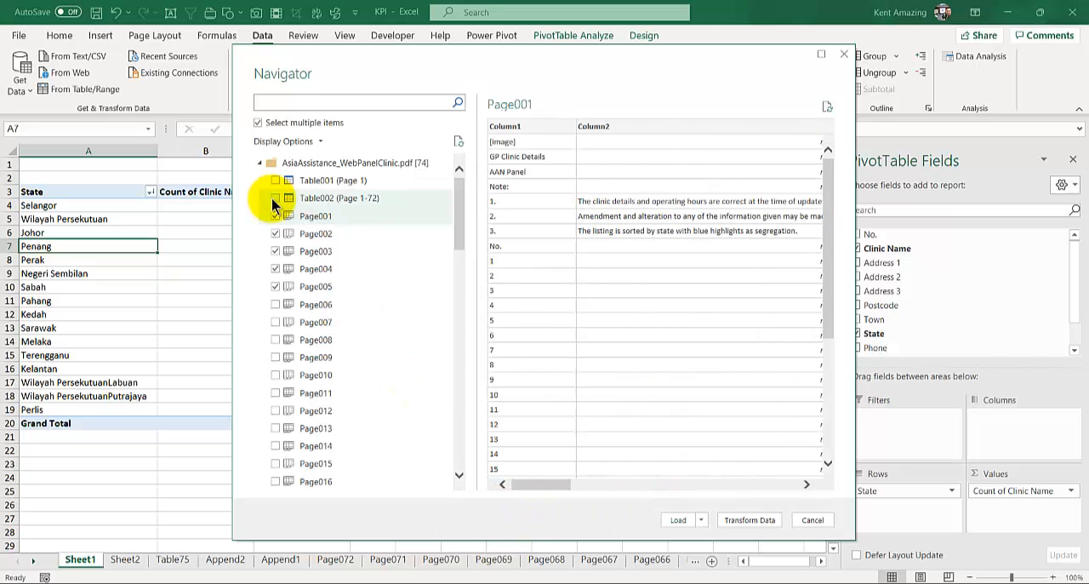
- Include Page006 through Page021 of the PDF in the import selection
click(275, 304)
click(275, 322)
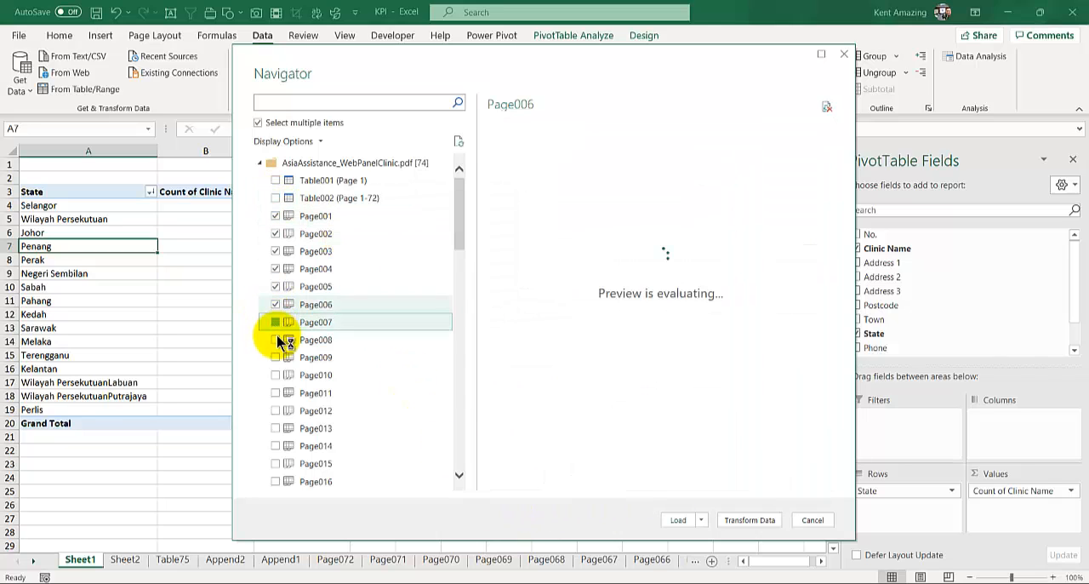
click(275, 339)
click(275, 357)
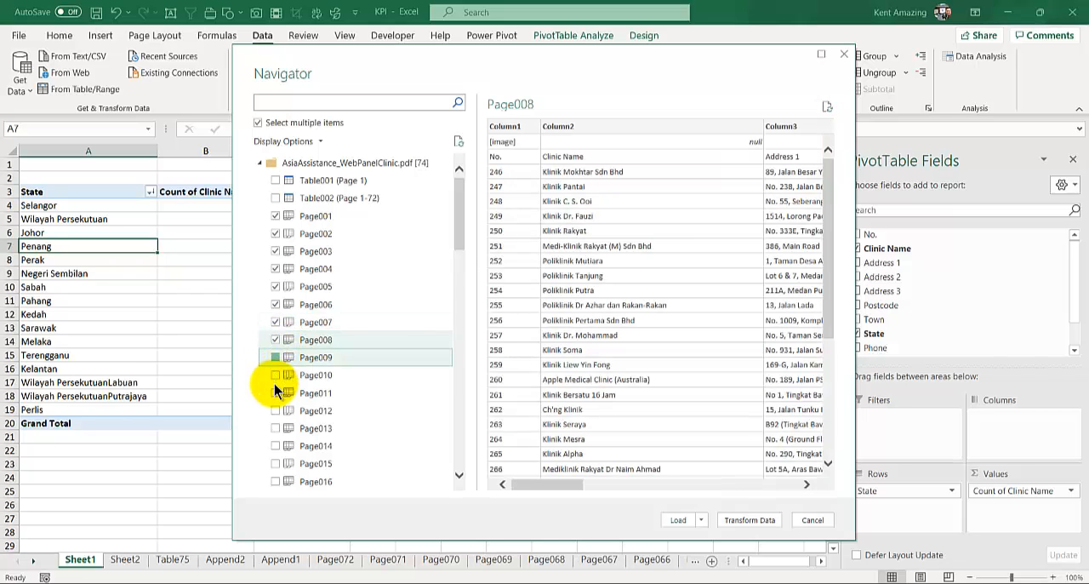
click(276, 376)
drag(458, 218, 458, 273)
click(275, 199)
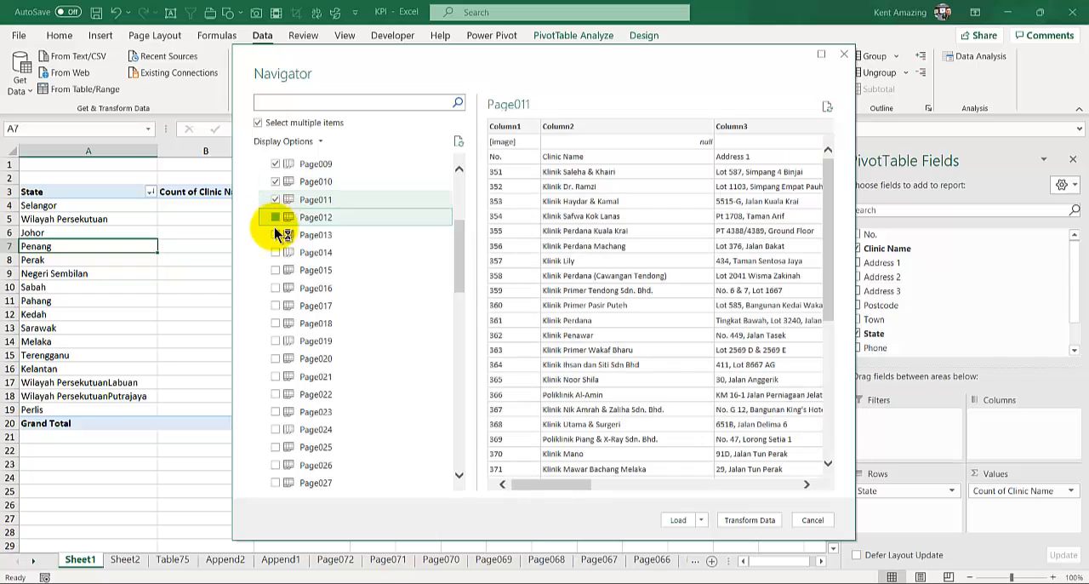
click(275, 217)
click(274, 234)
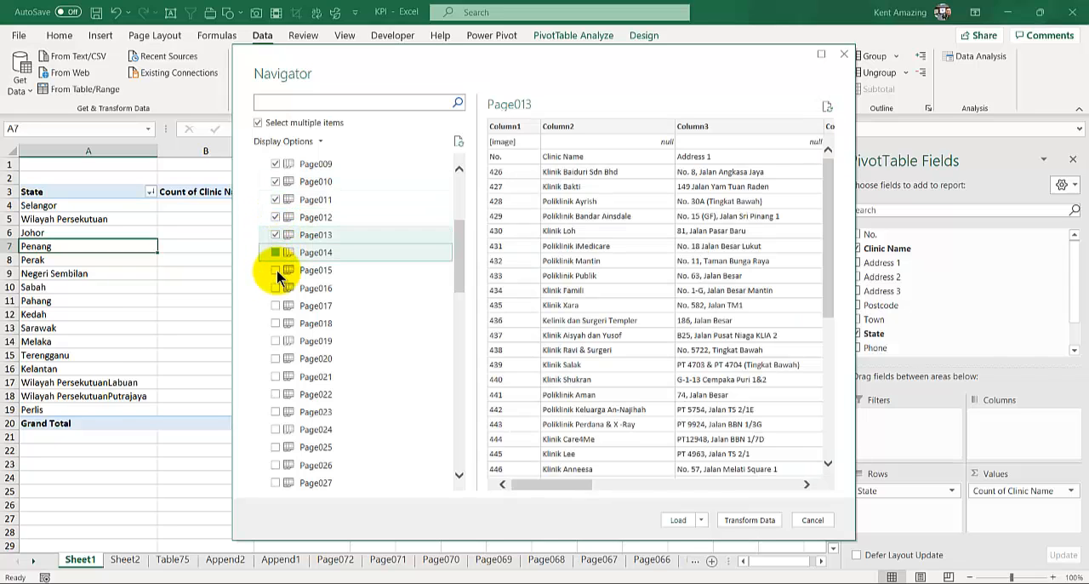
click(274, 252)
click(275, 269)
click(274, 287)
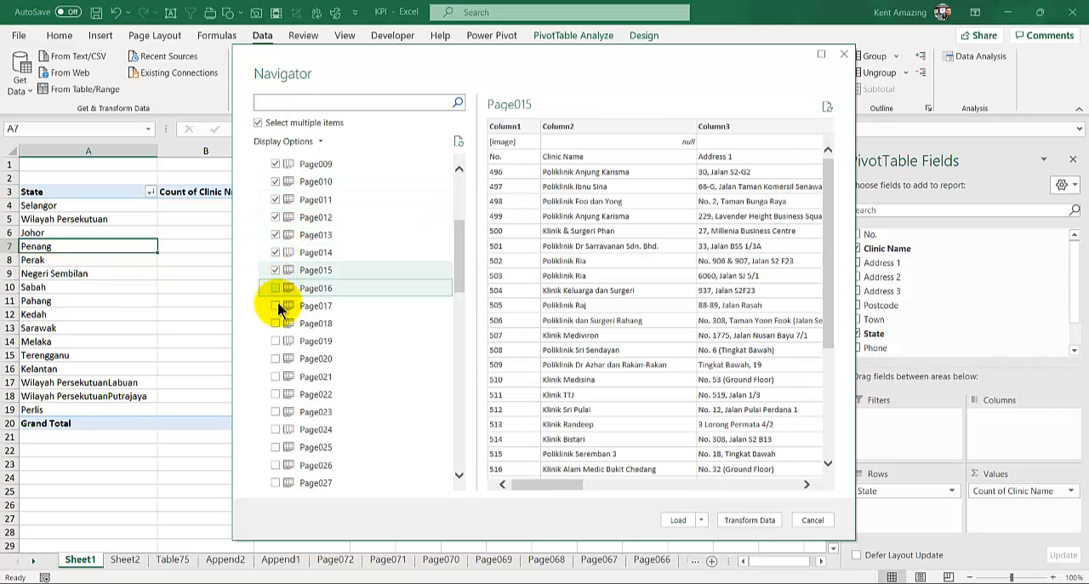
click(275, 288)
click(275, 307)
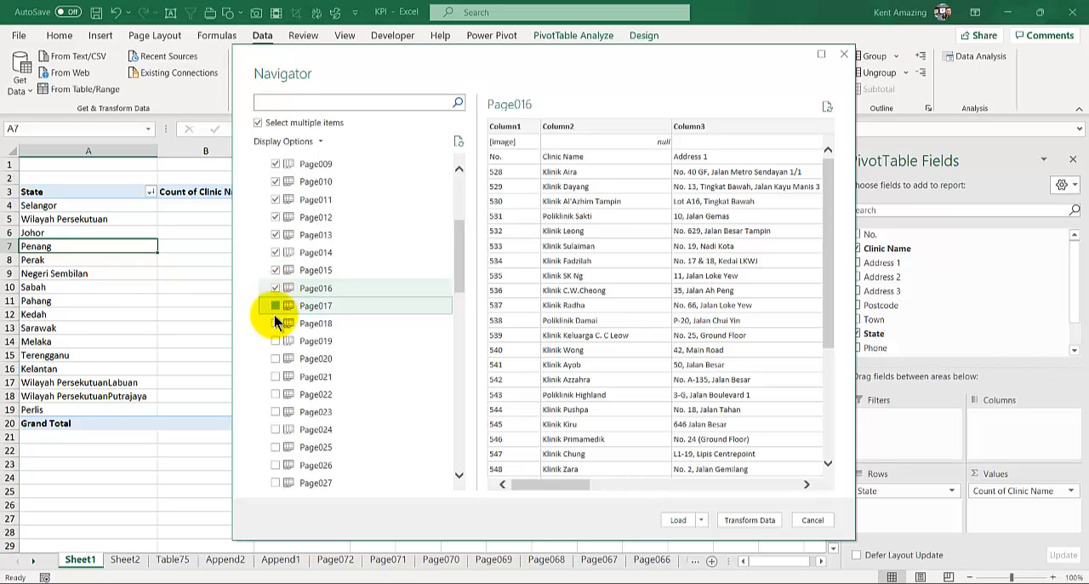
click(275, 324)
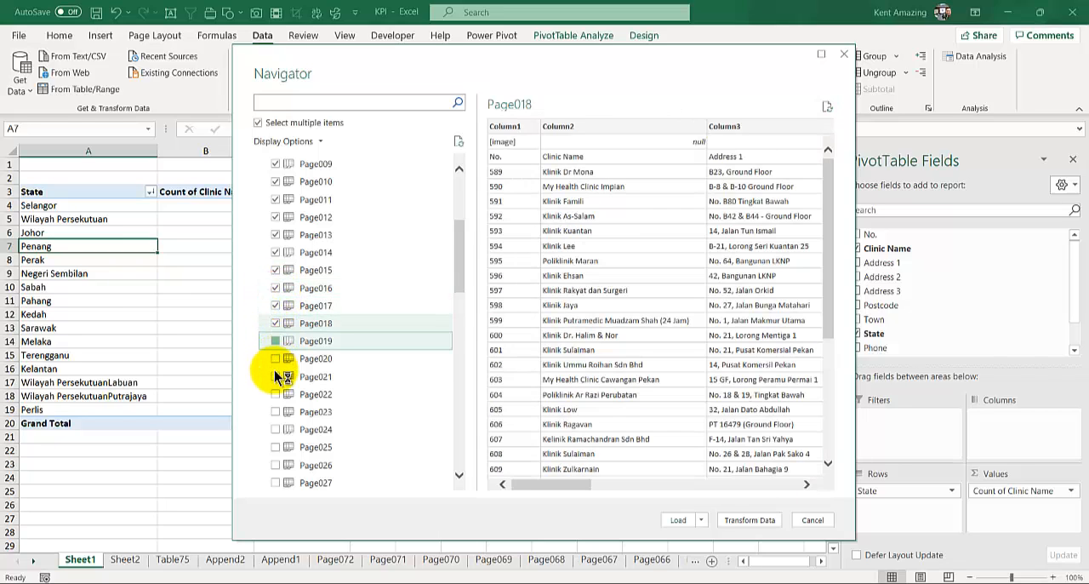
click(275, 341)
click(275, 359)
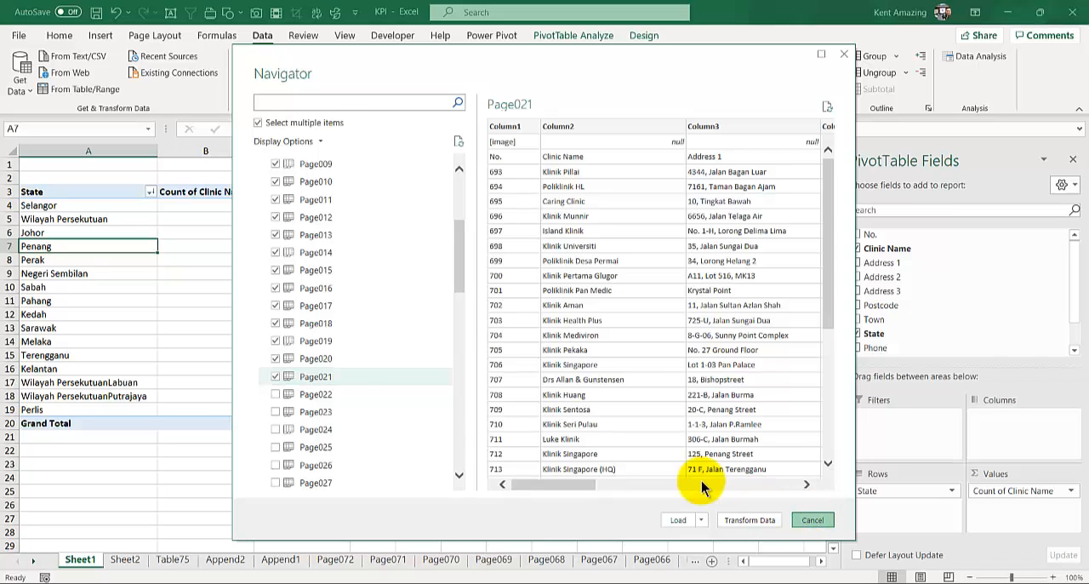
- Cancel the PDF import and return to the clinic table on the Table75 sheet
click(812, 519)
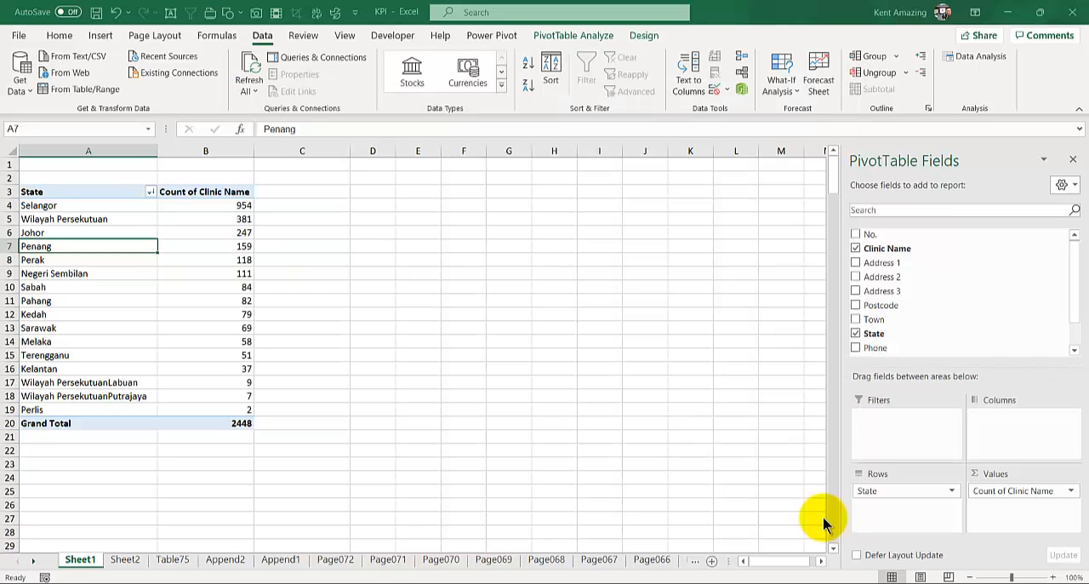
click(173, 562)
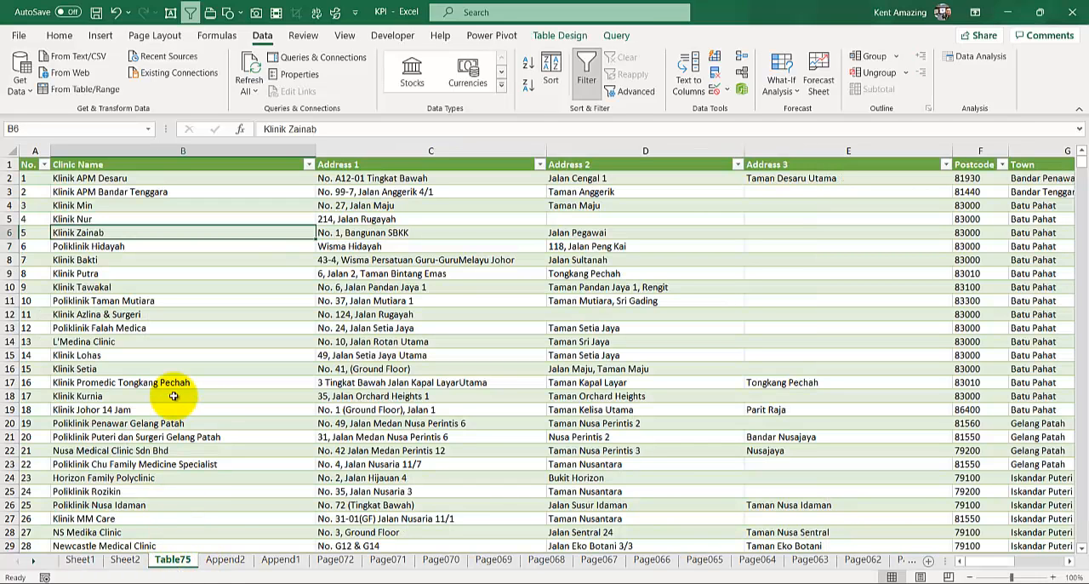